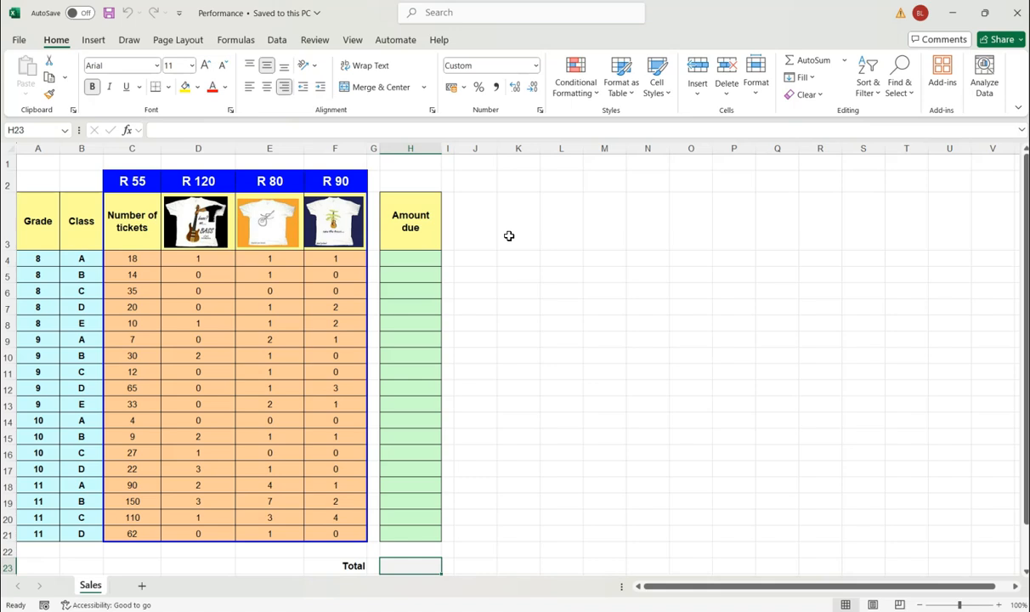
pyautogui.moveTo(132, 181); pyautogui.dragTo(356, 189)
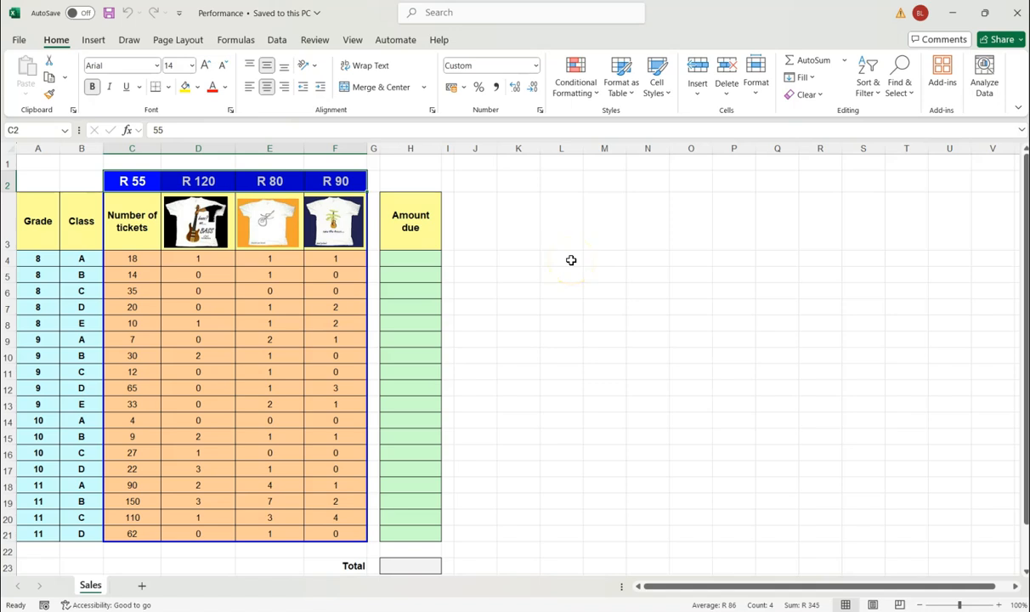
pyautogui.moveTo(140, 259); pyautogui.dragTo(151, 409)
pyautogui.moveTo(151, 424); pyautogui.dragTo(150, 432)
pyautogui.moveTo(195, 260); pyautogui.dragTo(319, 435)
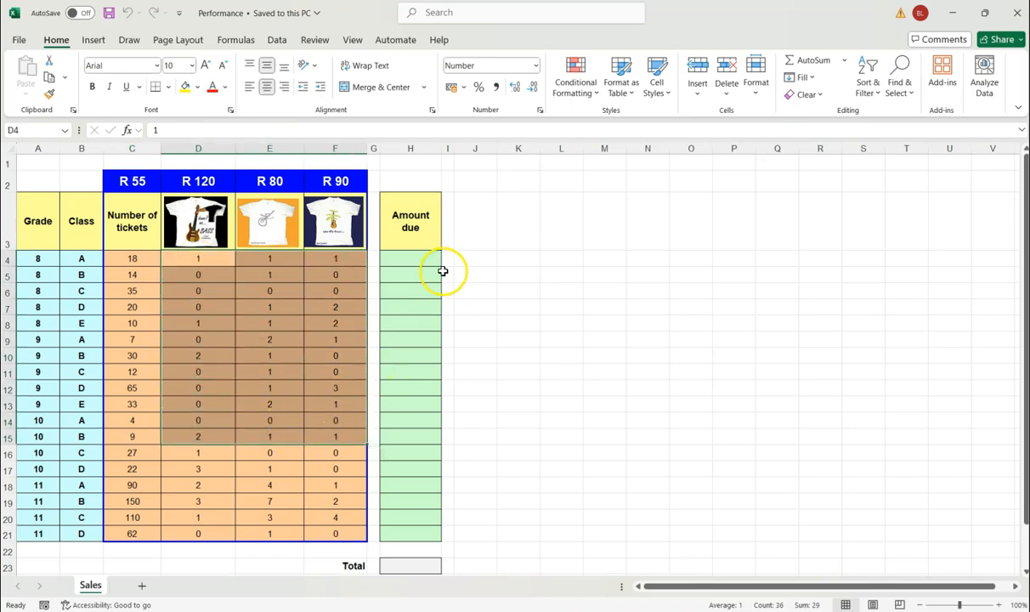
# Step: Enter a formula in H4 that multiplies the number of tickets by the ticket price: =C4*C2
pyautogui.click(413, 259)
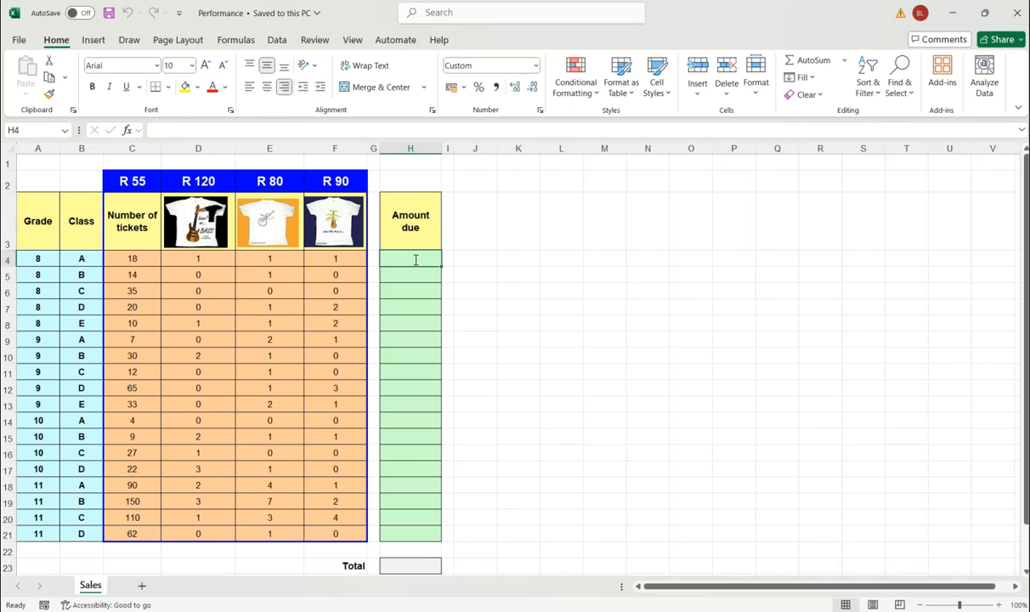
pyautogui.write('=')
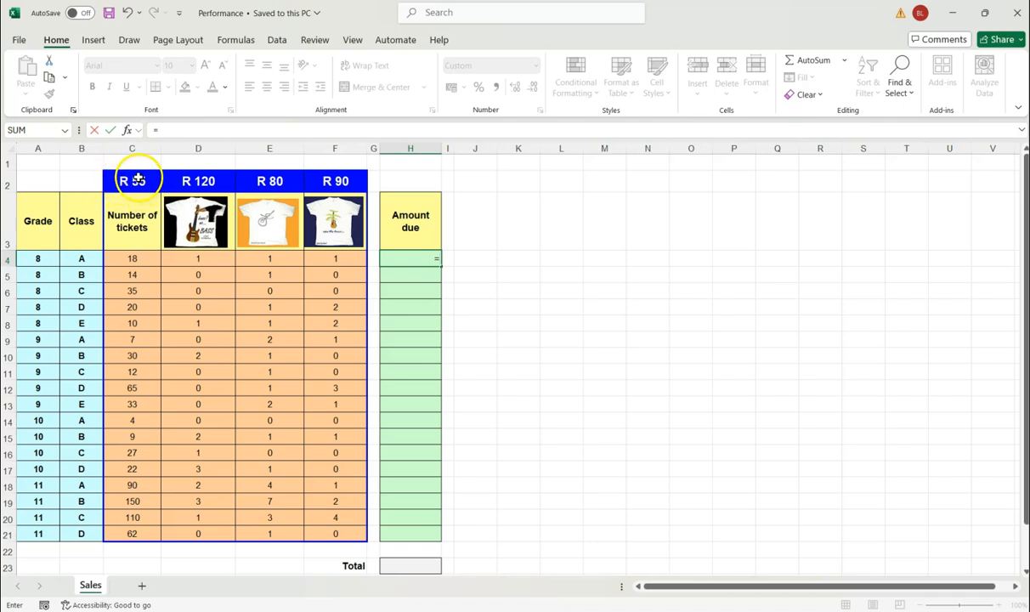
pyautogui.click(130, 258)
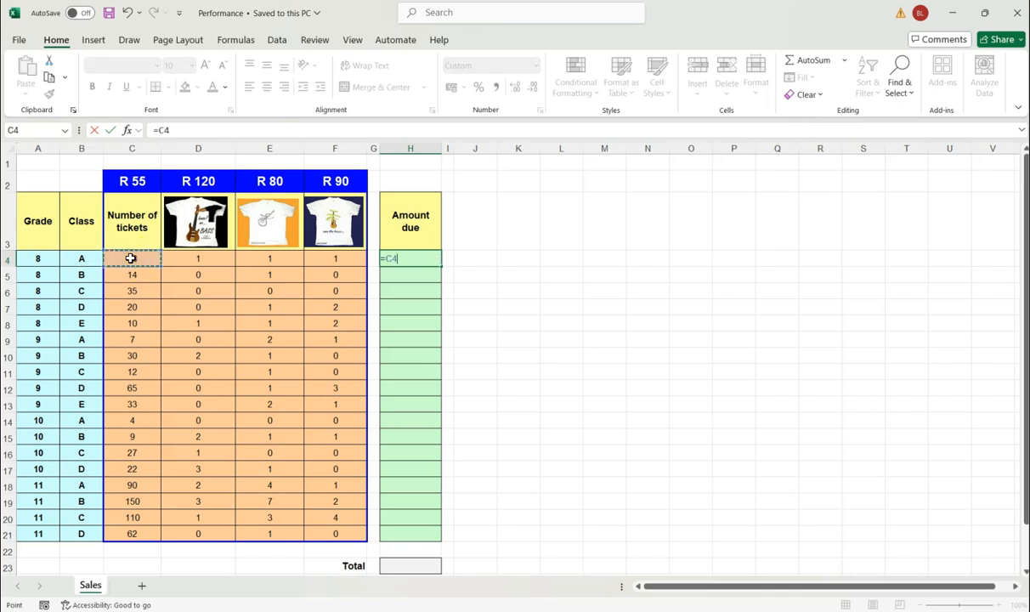
pyautogui.click(134, 180)
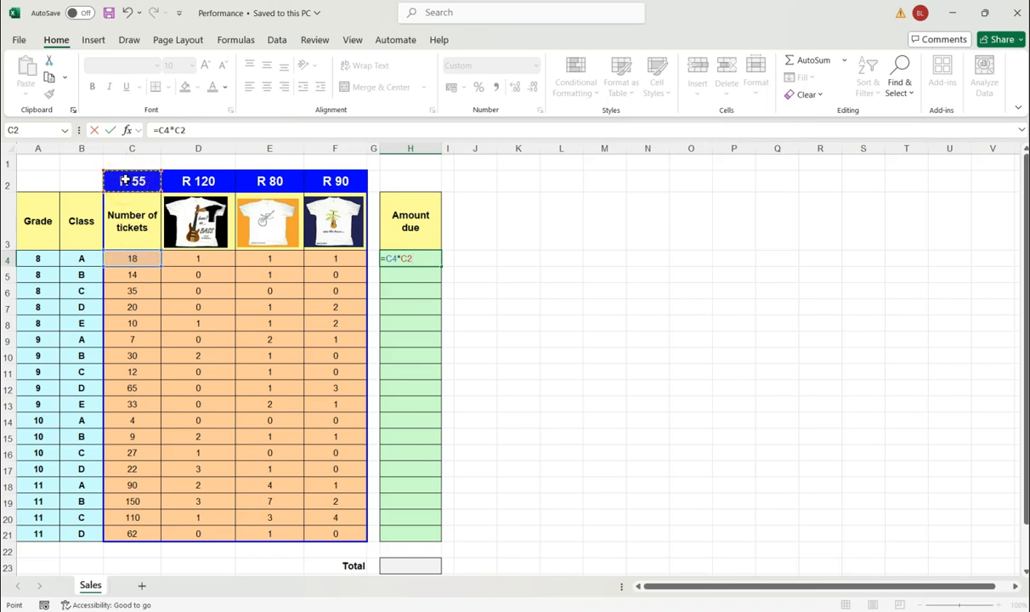
pyautogui.press('Return')
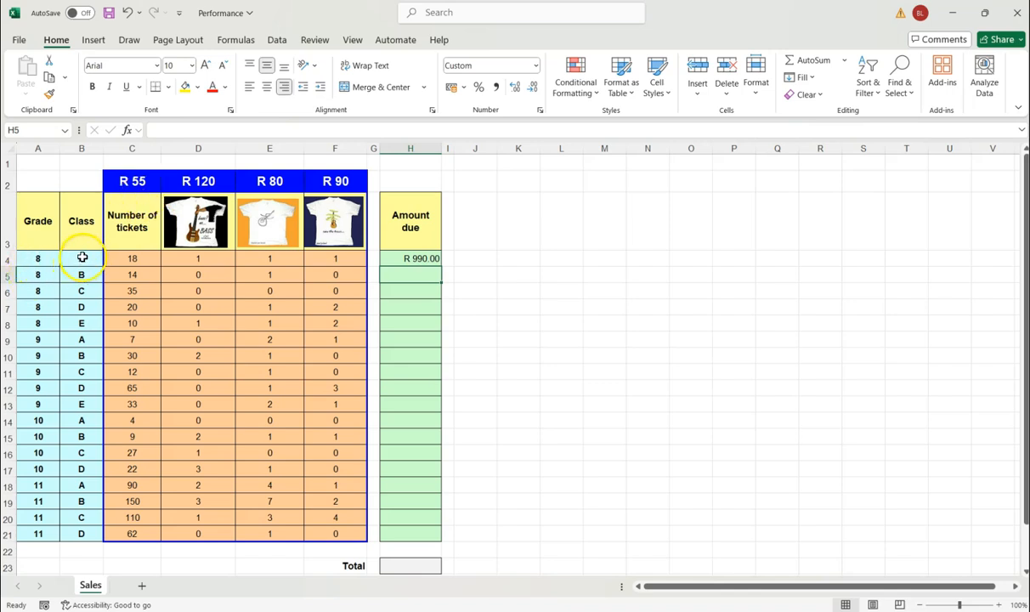
# Step: Extend the formula in H4 with the first T-shirt's quantity times its price, + D4*D2
pyautogui.click(410, 258)
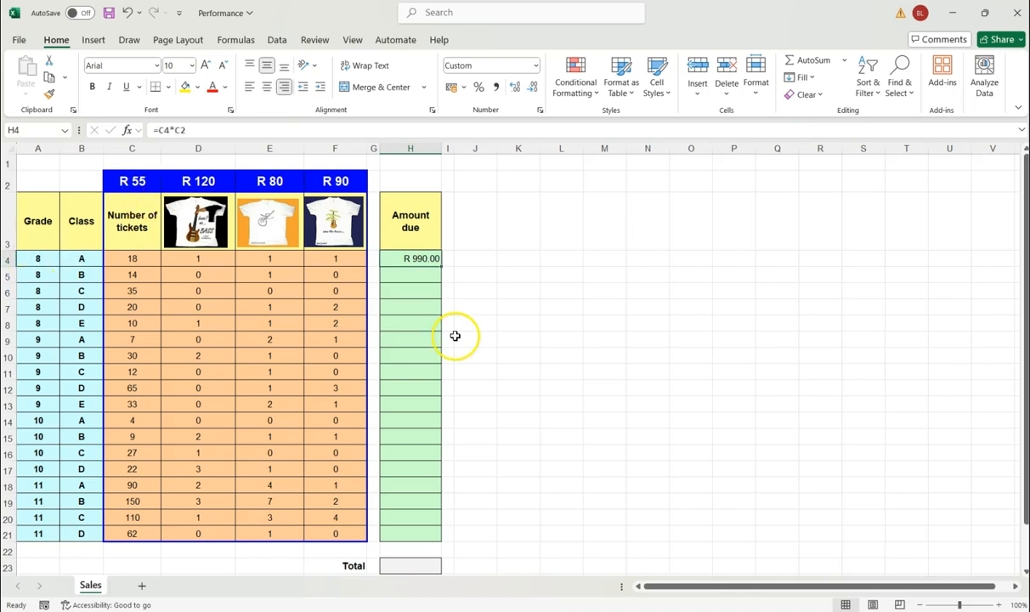
pyautogui.click(203, 129)
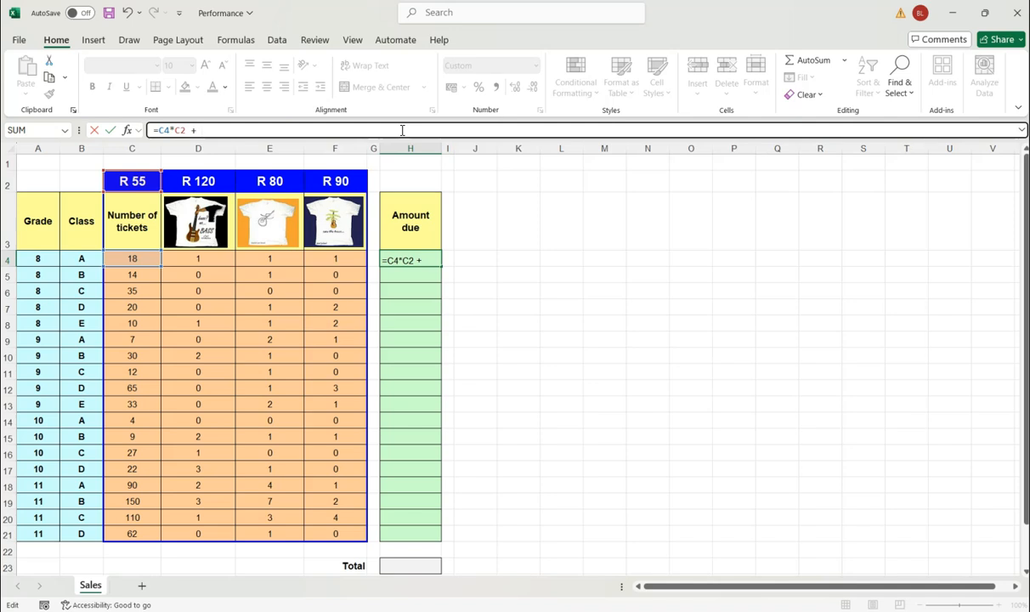
pyautogui.click(197, 258)
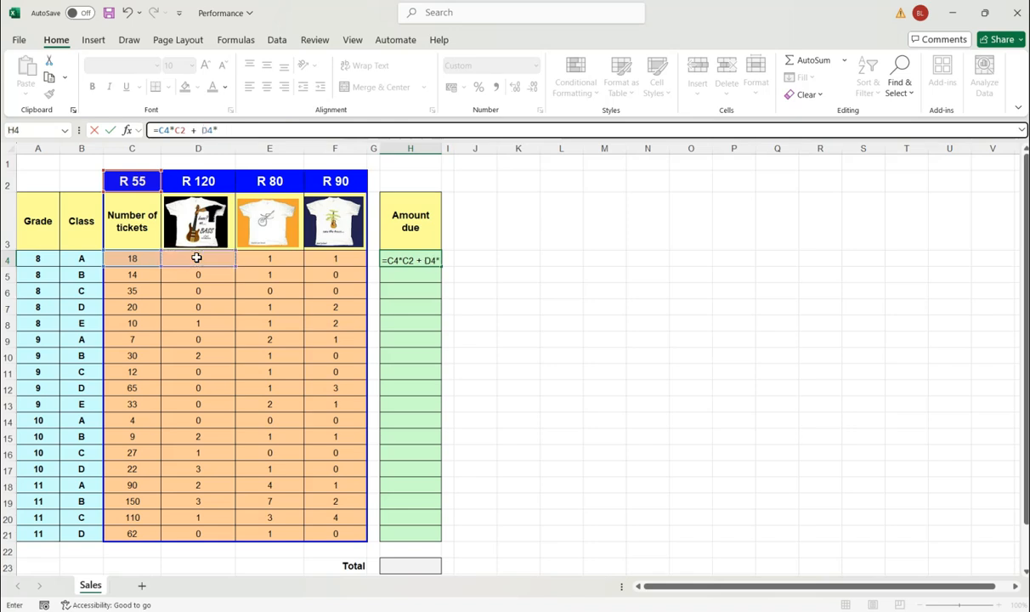
pyautogui.click(204, 178)
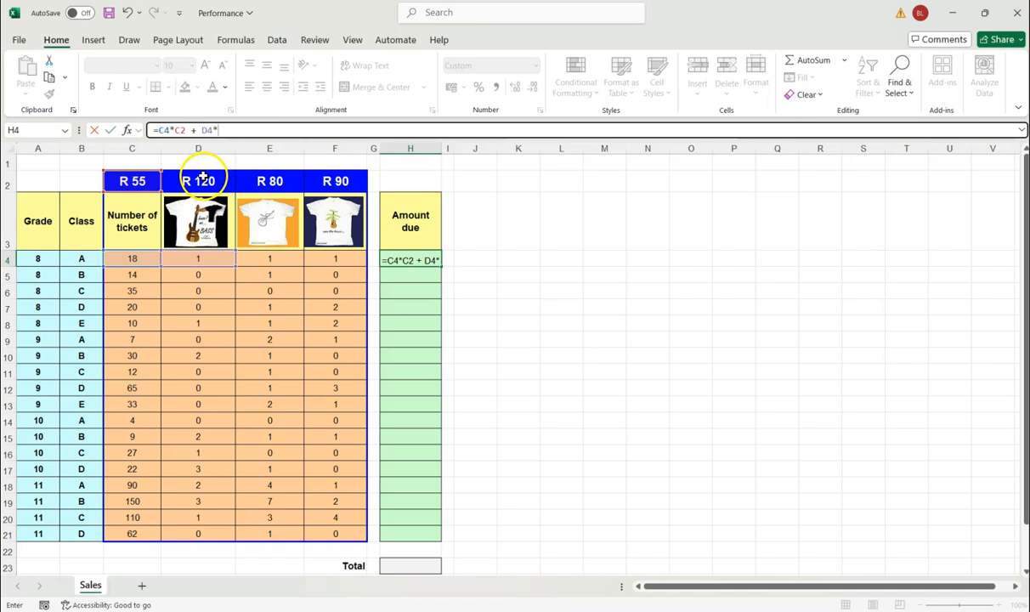
pyautogui.click(204, 179)
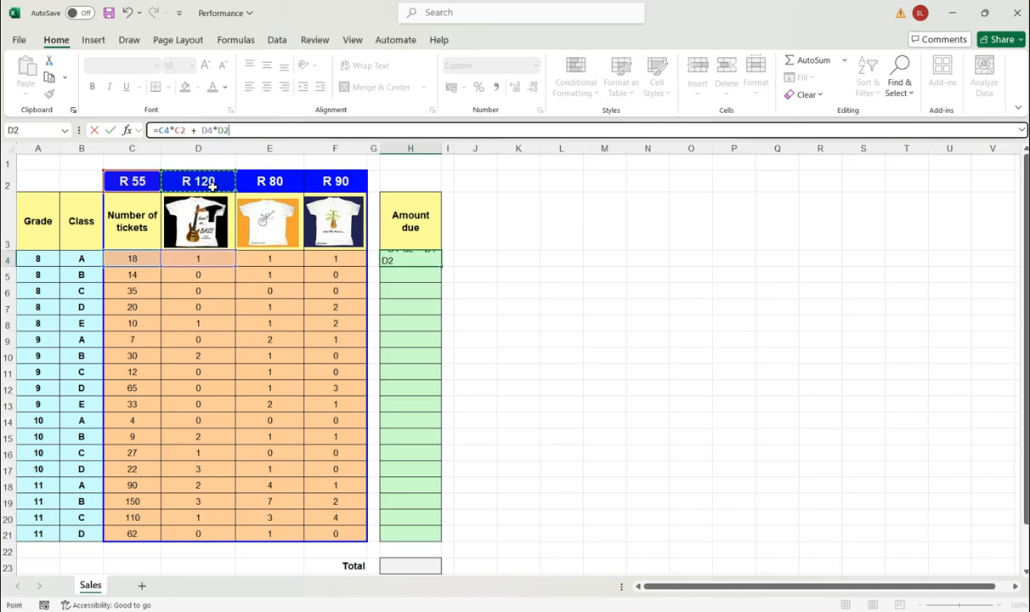
pyautogui.press('Return')
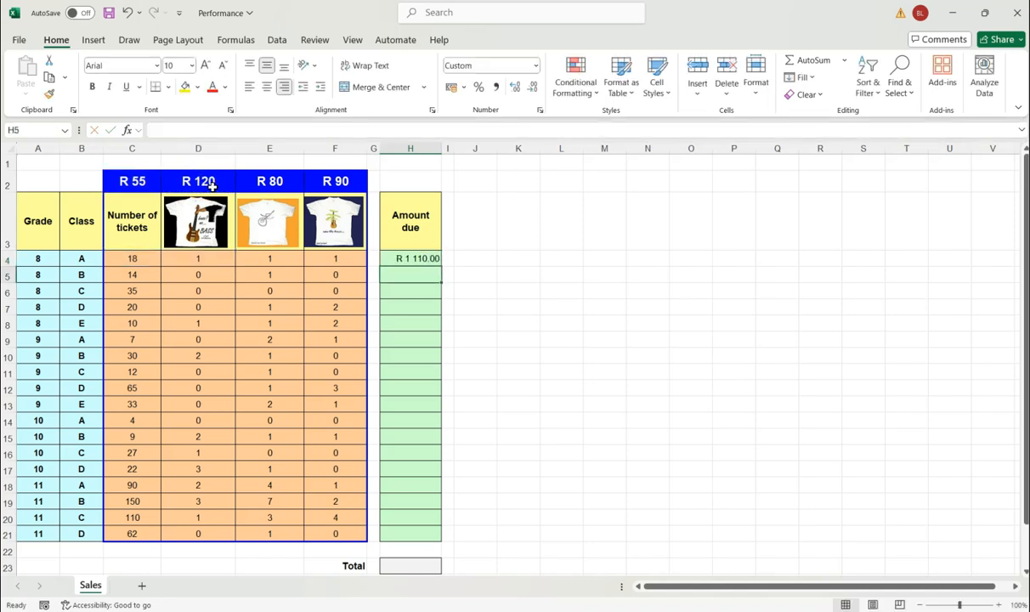
# Step: Add the other two T-shirts to the H4 formula so it reads =C4*C2 + D4*D2 + E4*E2 + F4*F2
pyautogui.click(408, 258)
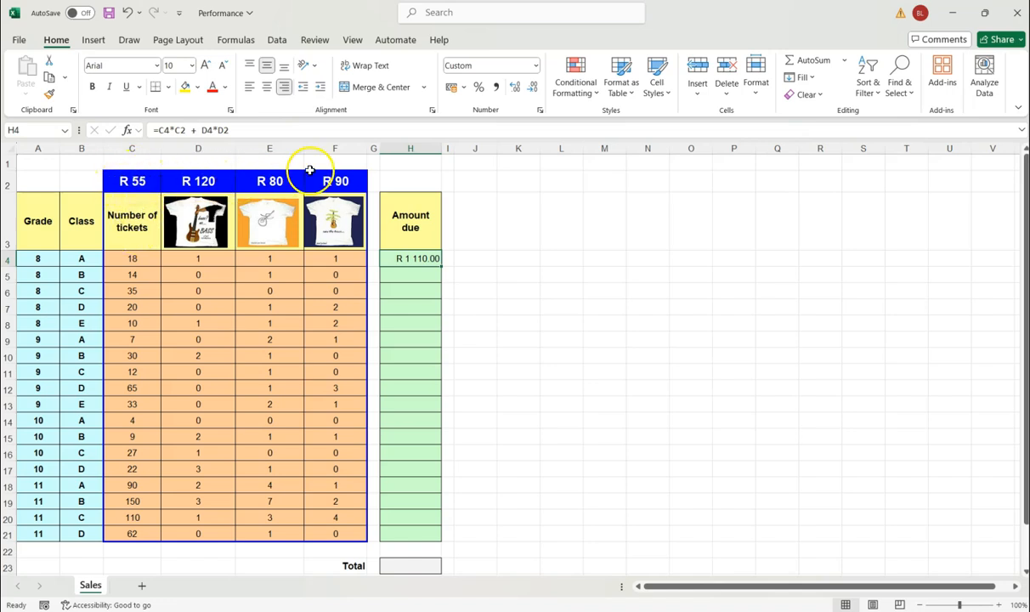
pyautogui.click(245, 129)
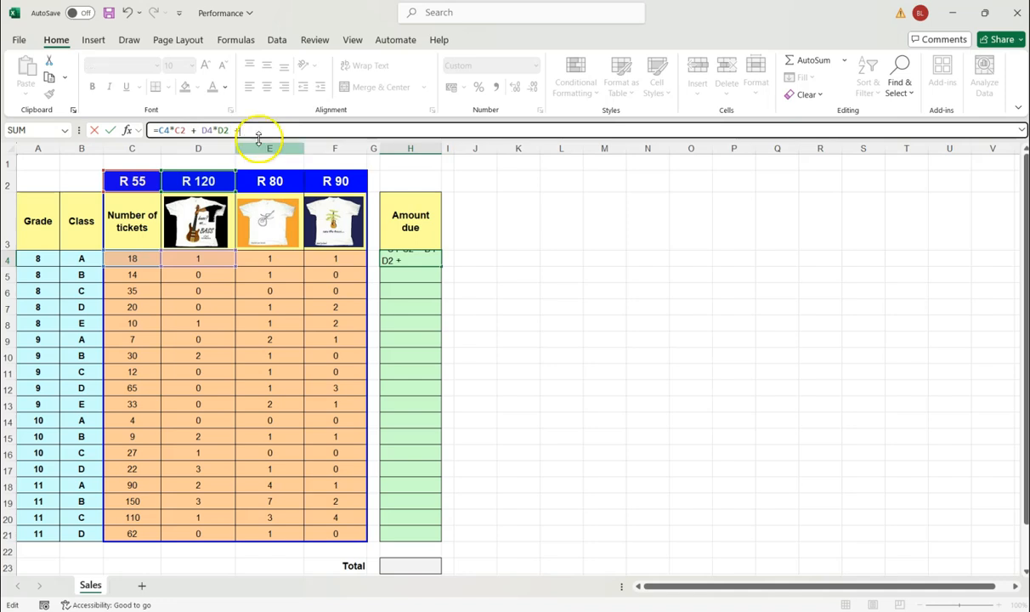
pyautogui.click(275, 259)
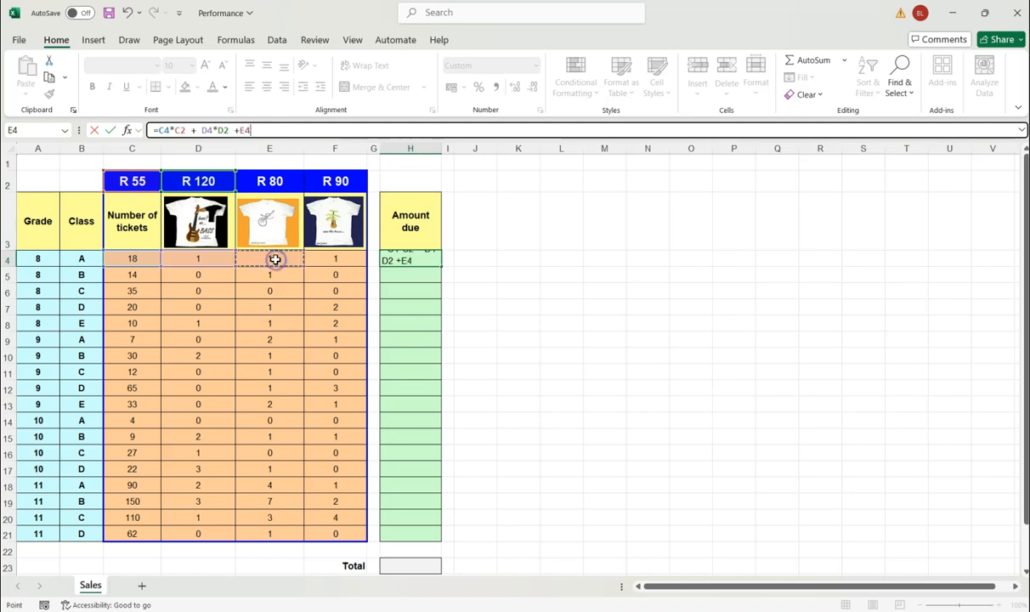
pyautogui.write('*')
pyautogui.click(266, 174)
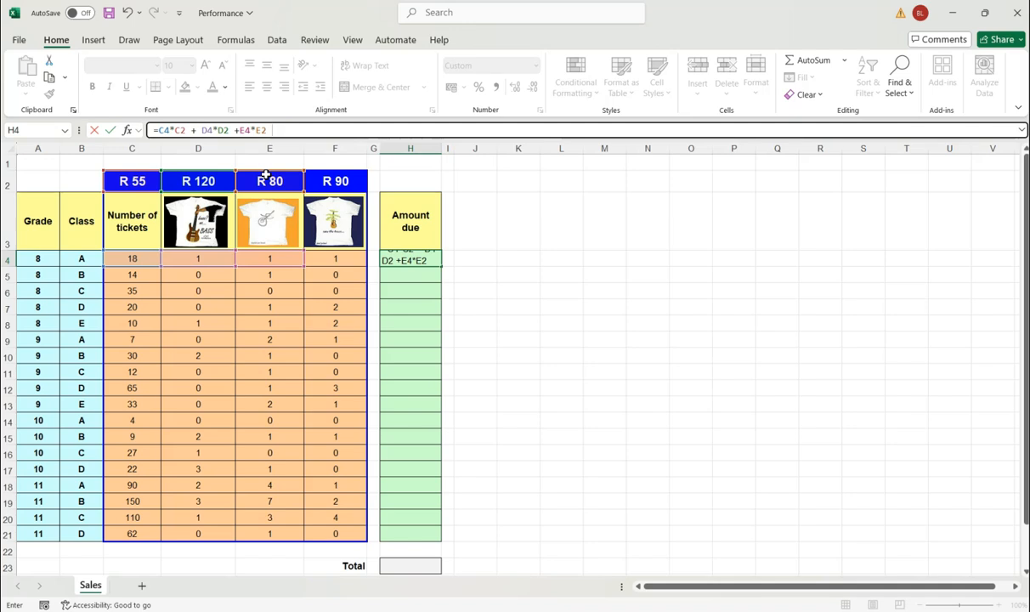
pyautogui.click(338, 258)
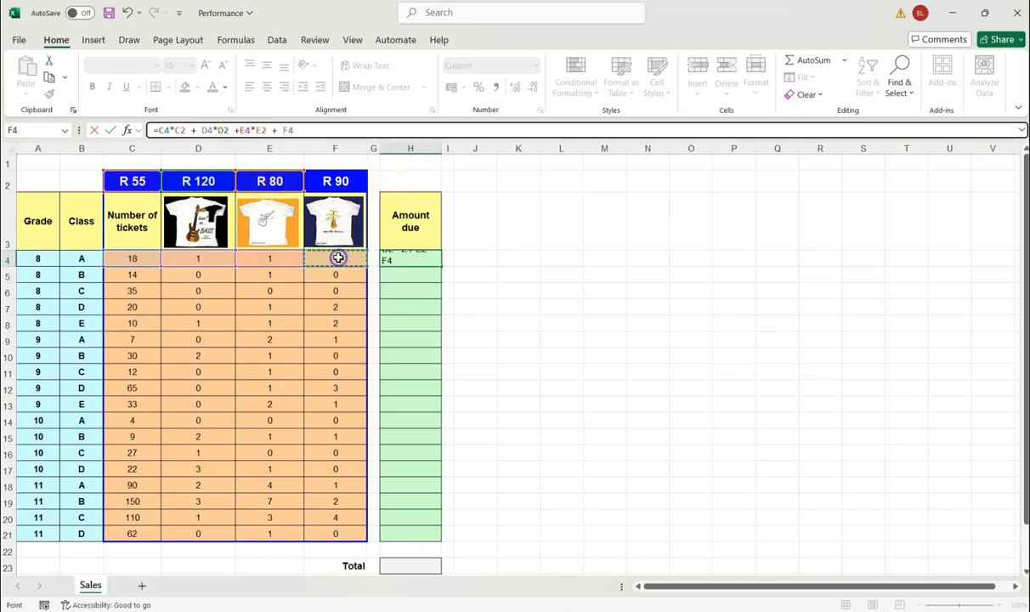
pyautogui.write('*')
pyautogui.click(341, 180)
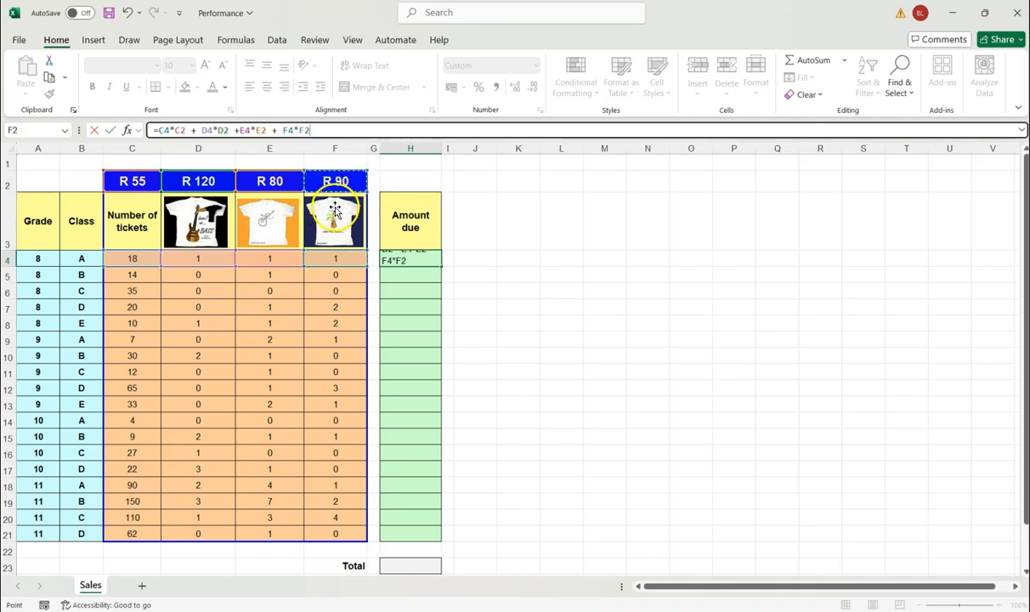
pyautogui.click(242, 129)
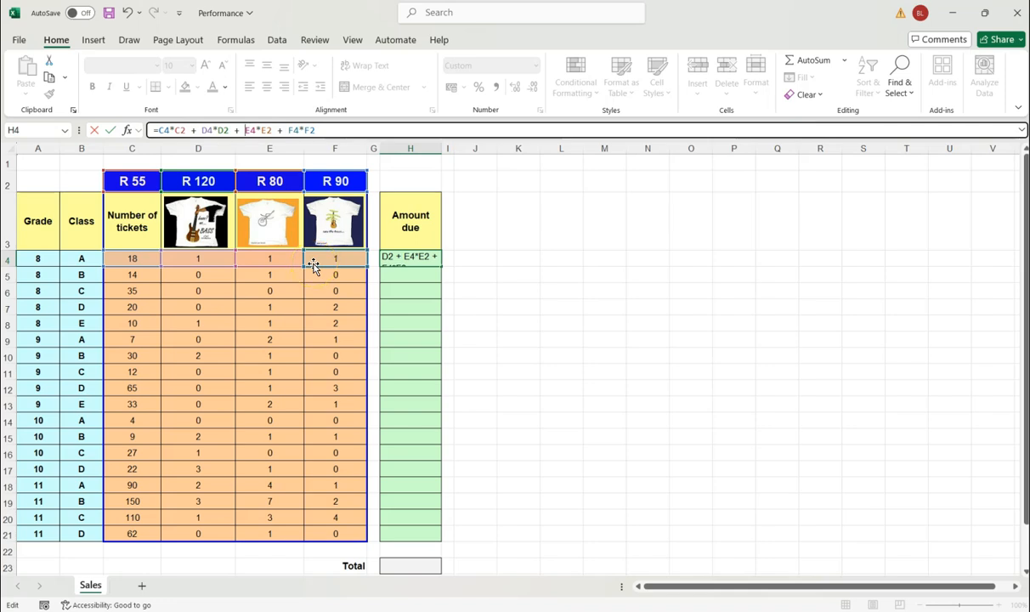
pyautogui.press('Return')
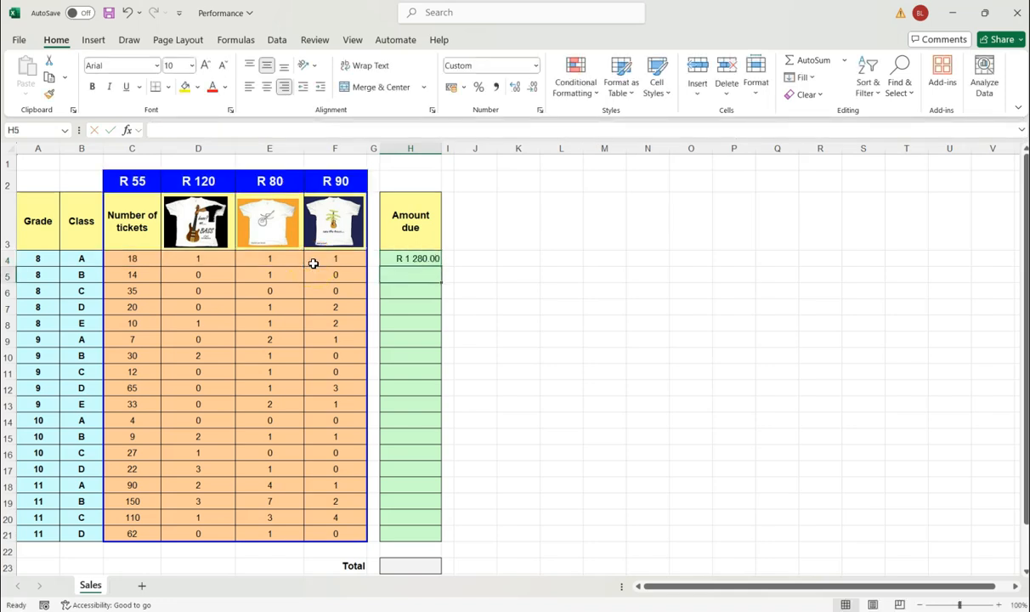
# Step: Fill the amount due formula from H4 down to H5 and inspect the cell references in the copied formula
pyautogui.click(410, 260)
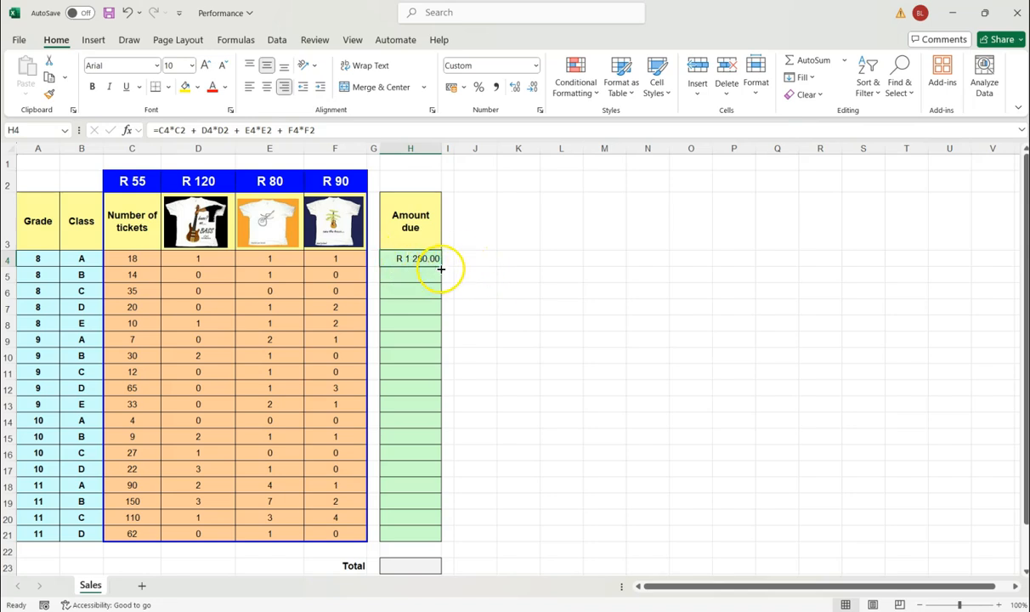
pyautogui.moveTo(442, 266); pyautogui.dragTo(434, 285)
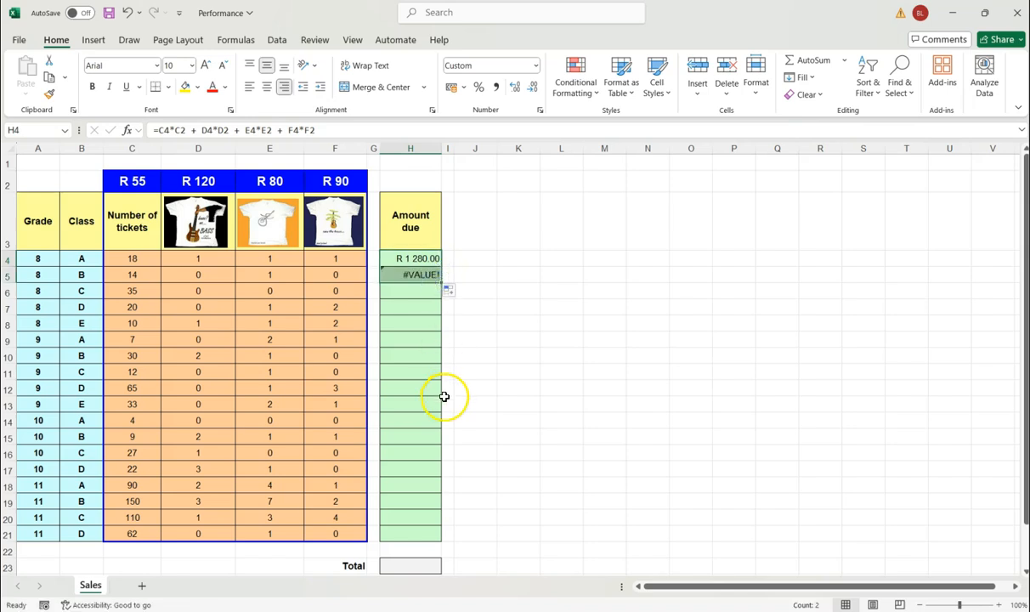
pyautogui.click(420, 275)
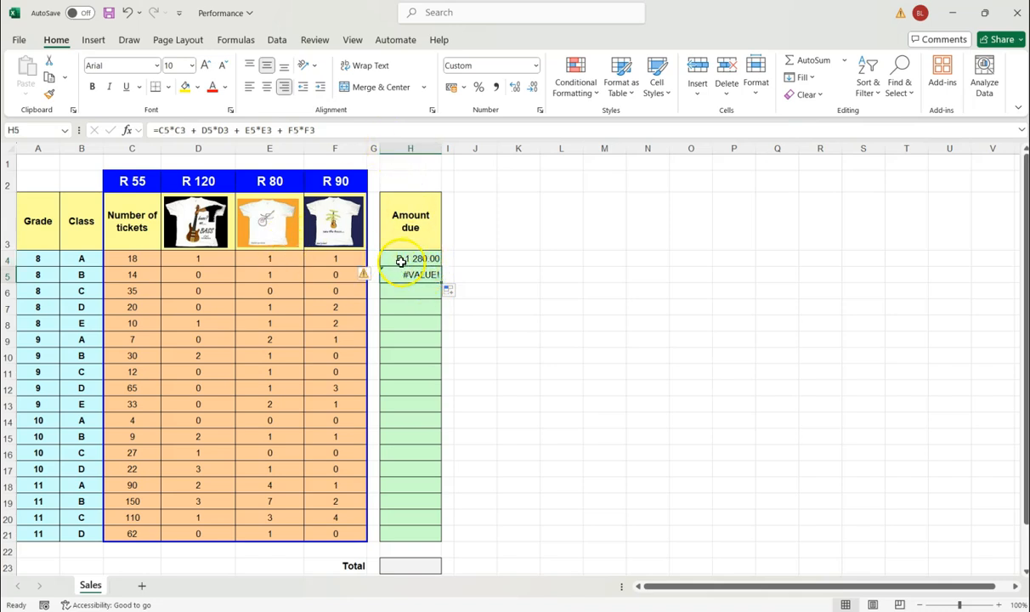
pyautogui.click(376, 129)
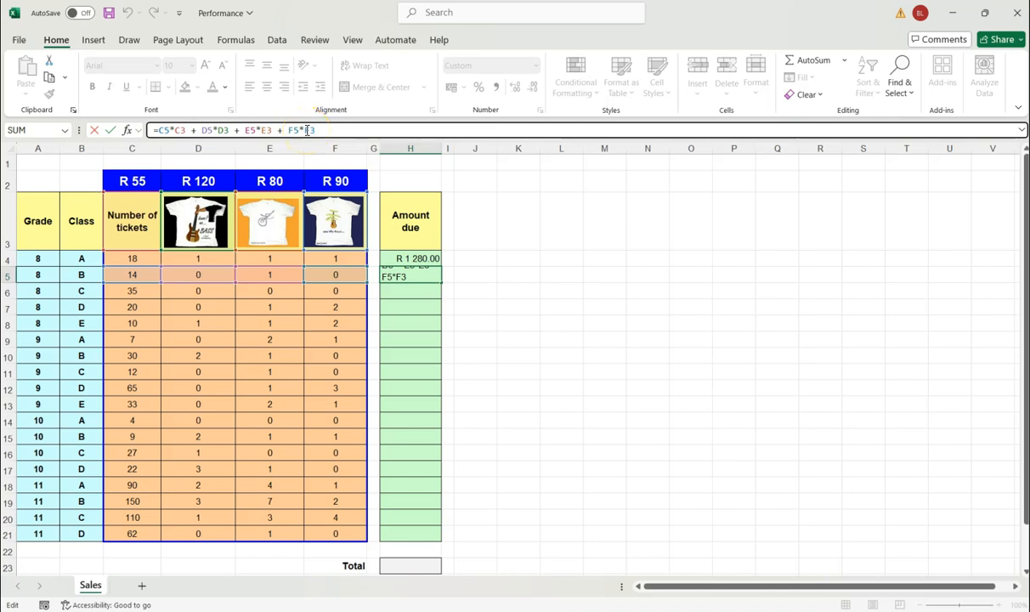
pyautogui.press('Return')
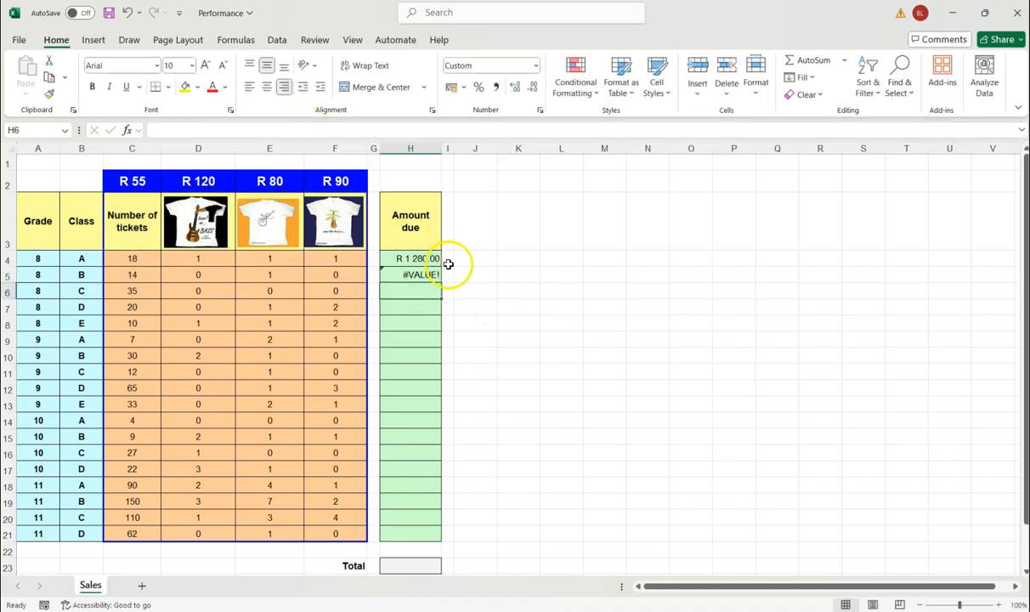
# Step: Lock the row of the ticket price reference in the H4 formula, making it C$2
pyautogui.click(423, 259)
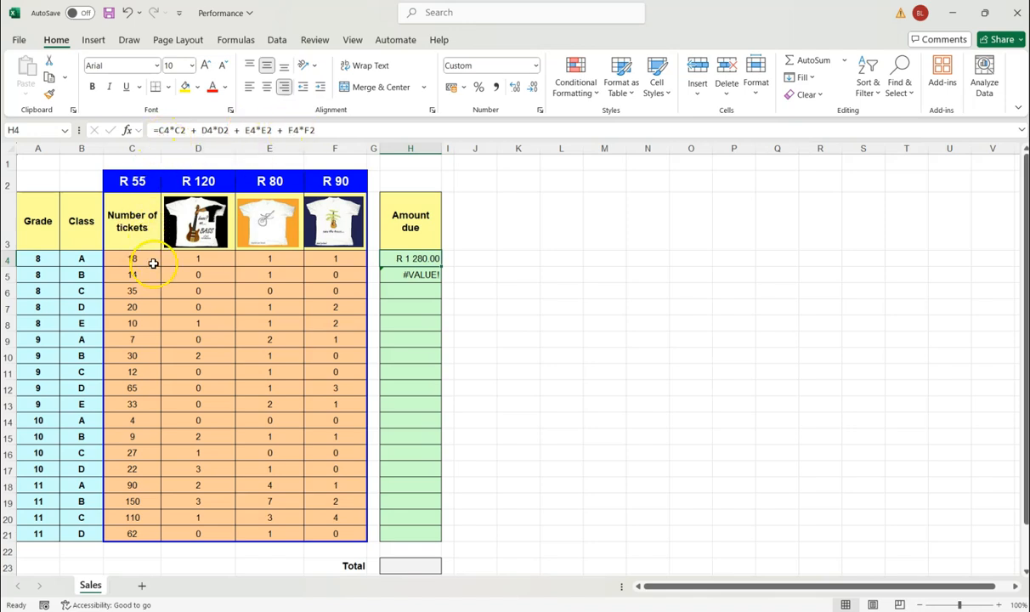
pyautogui.click(176, 130)
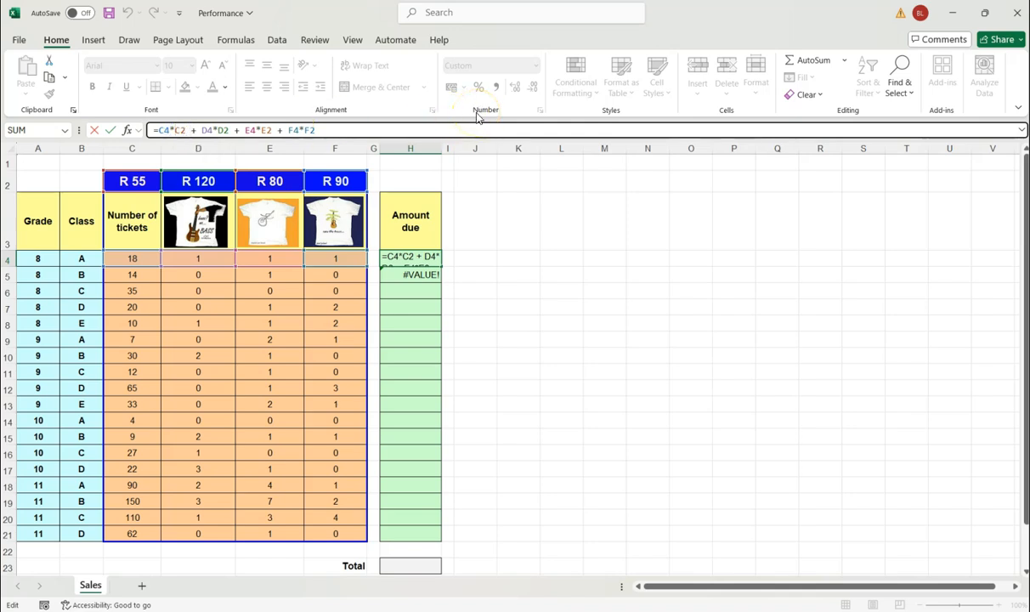
pyautogui.doubleClick(181, 130)
pyautogui.press('F4')
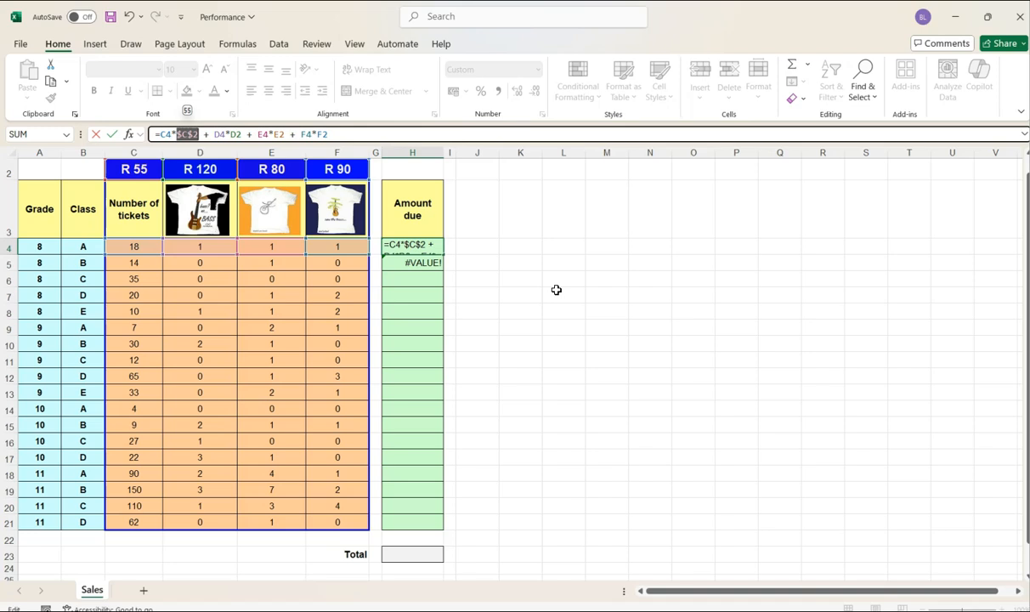
pyautogui.press('F4')
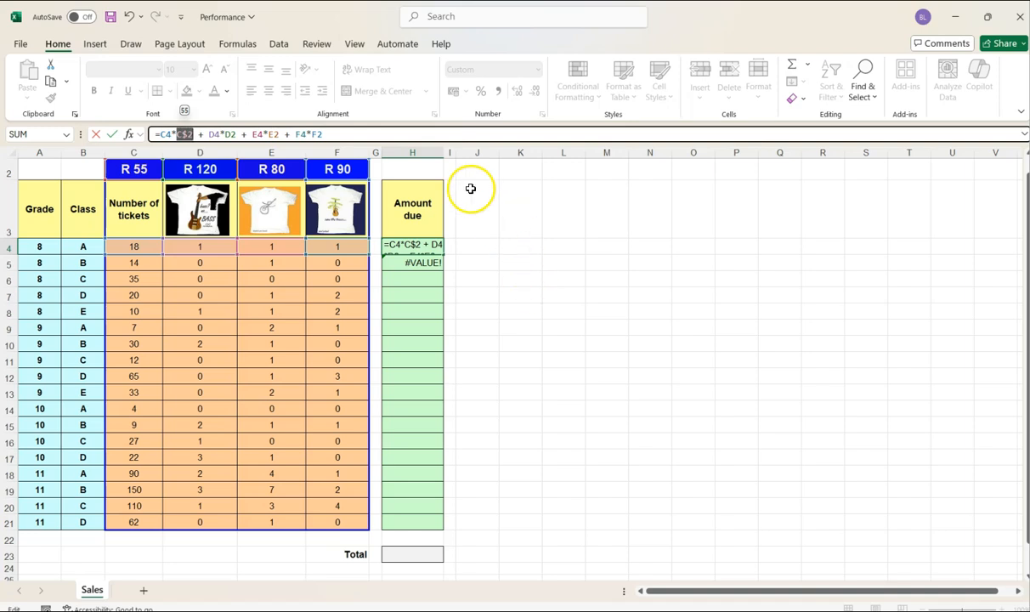
# Step: Lock the row of the three T-shirt price references in H4, making the formula =C4*C$2 + D4*D$2 + E4*E$2 + F4*F$2
pyautogui.click(220, 133)
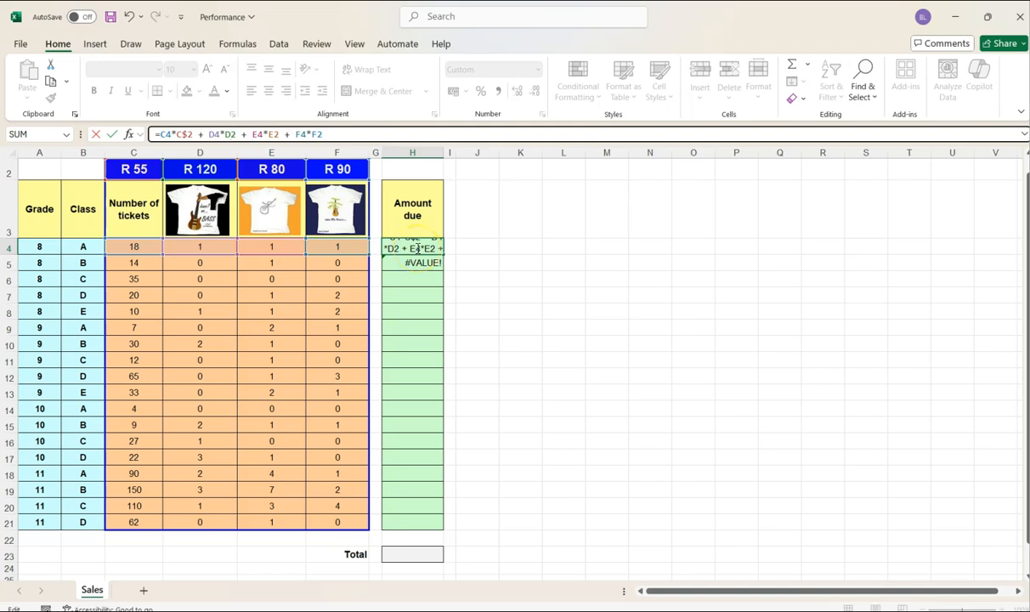
pyautogui.write('$')
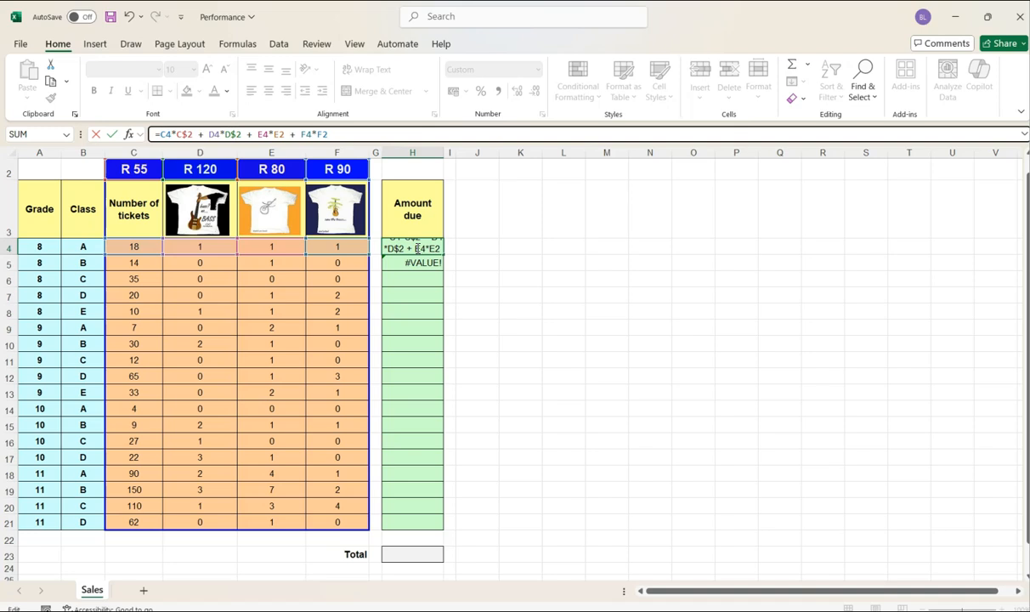
pyautogui.click(280, 134)
pyautogui.write('$')
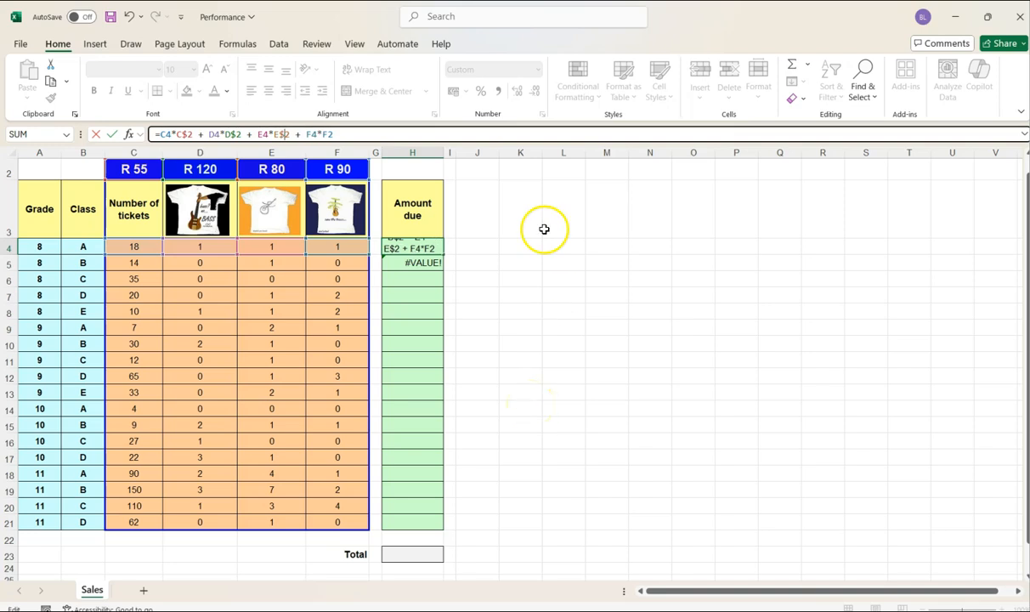
pyautogui.click(329, 133)
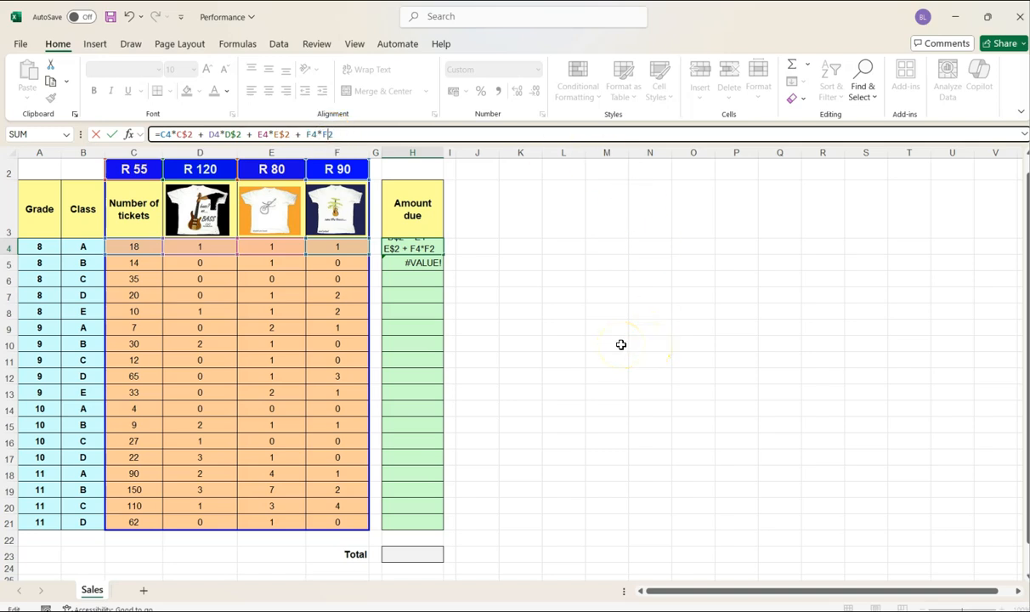
pyautogui.press('F4')
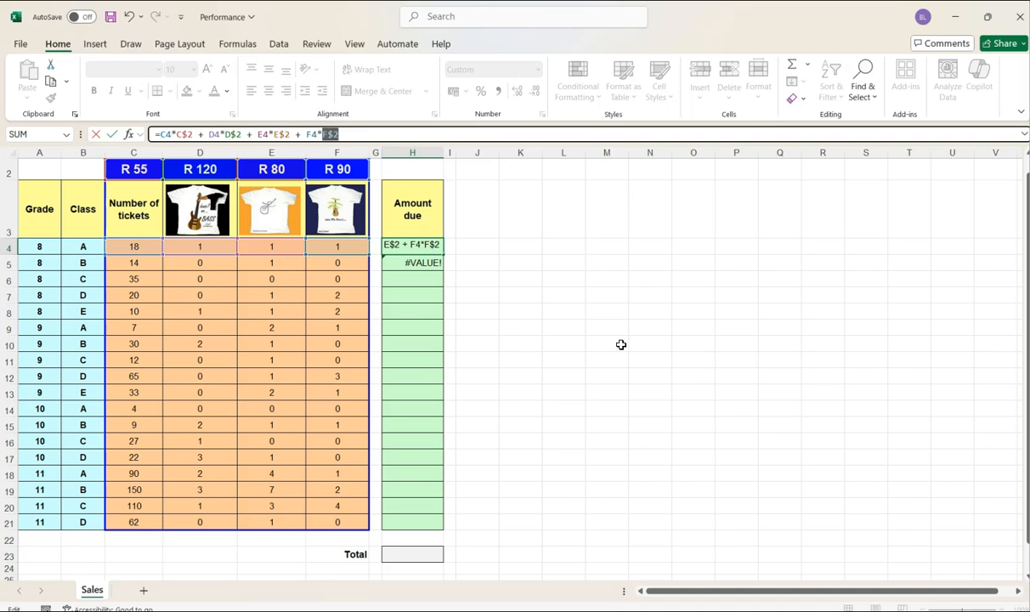
pyautogui.press('Return')
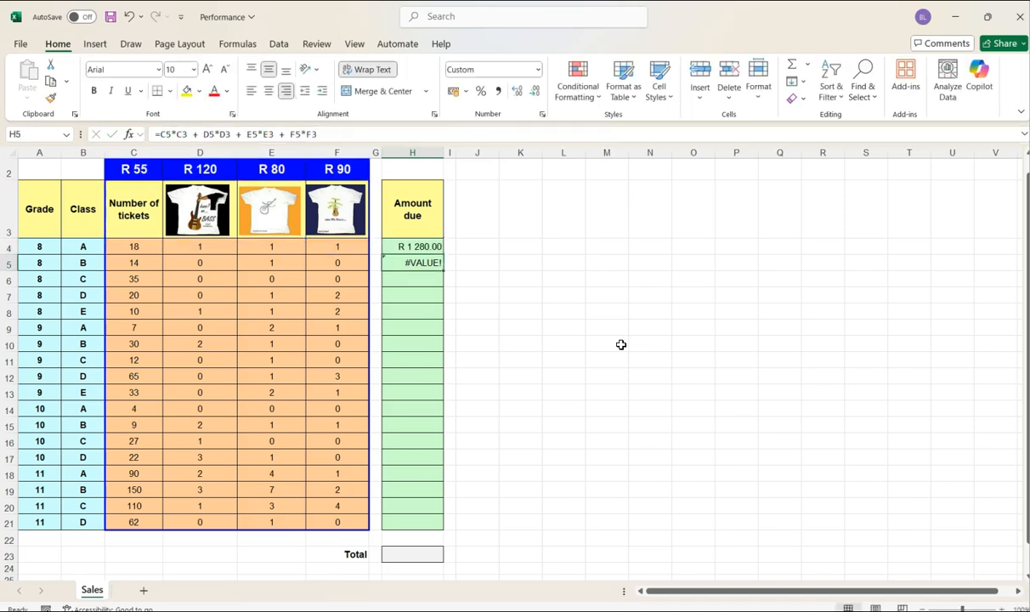
# Step: Fill the amount due formula from H4 down to H21 and inspect the cell references of the copy in H12
pyautogui.click(424, 246)
pyautogui.moveTo(443, 257); pyautogui.dragTo(414, 526)
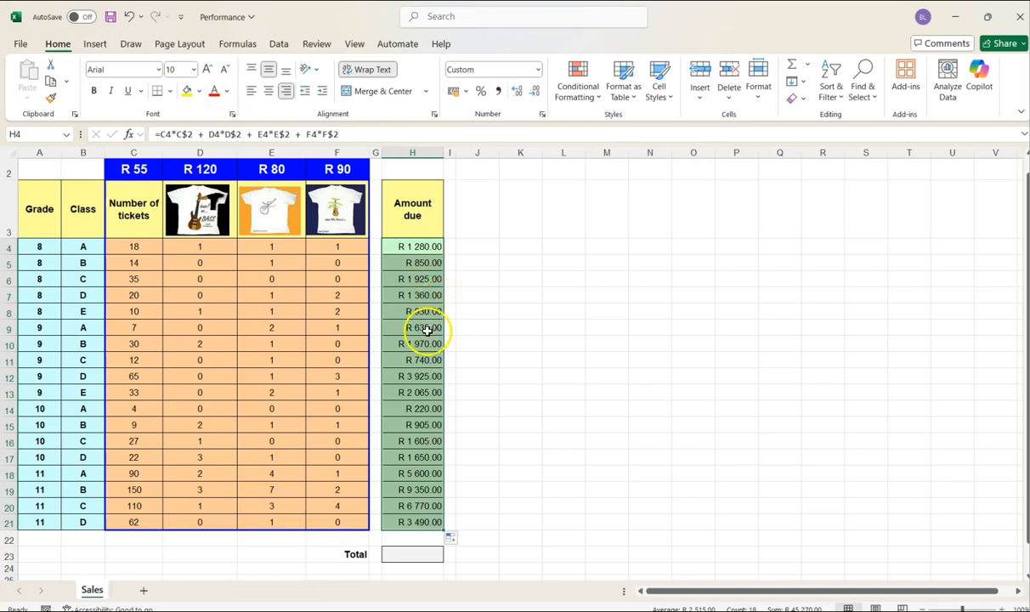
pyautogui.click(413, 376)
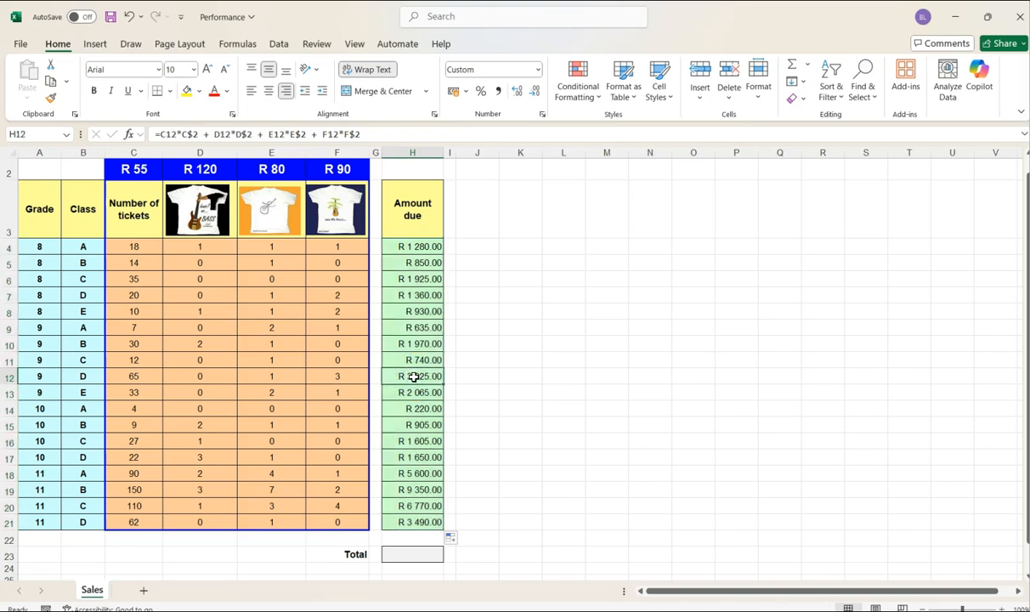
pyautogui.click(384, 134)
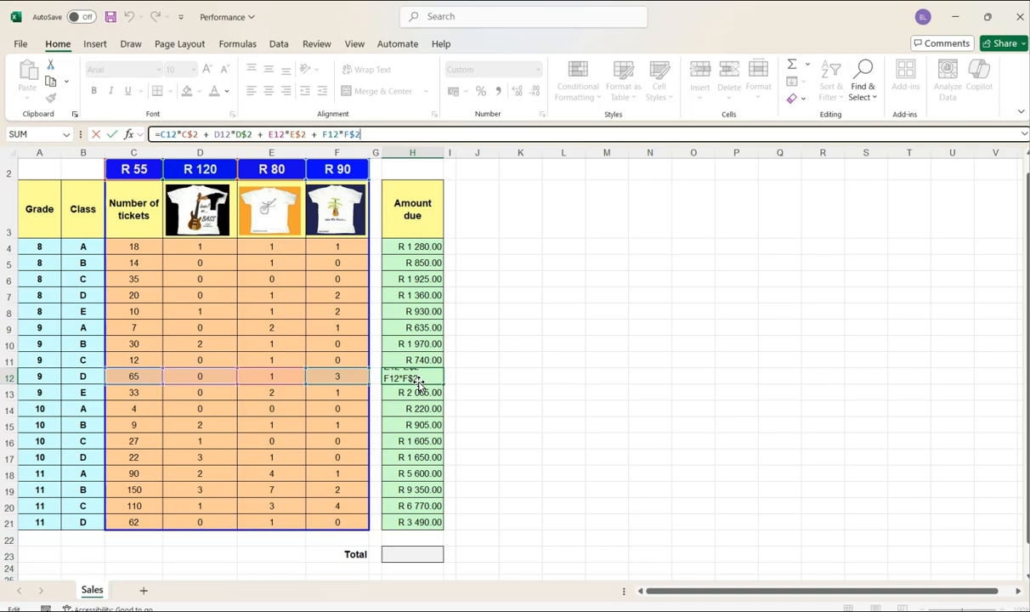
pyautogui.press('Return')
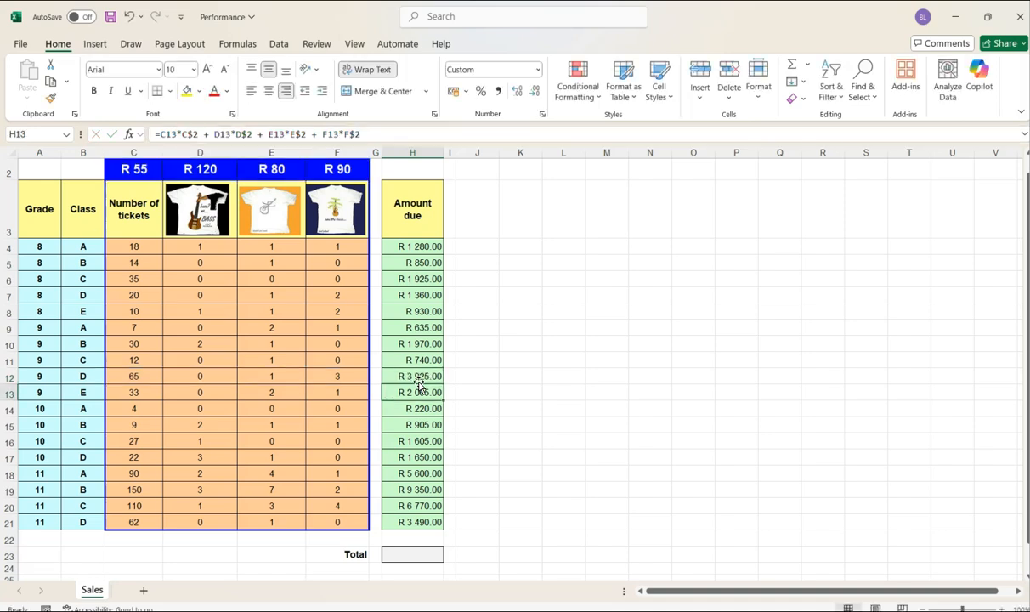
pyautogui.click(414, 376)
# Step: Total the amounts due in H23 with =SUM(H4:H21), and review the formulas in H23 and H4
pyautogui.scroll(-1, 408, 272)
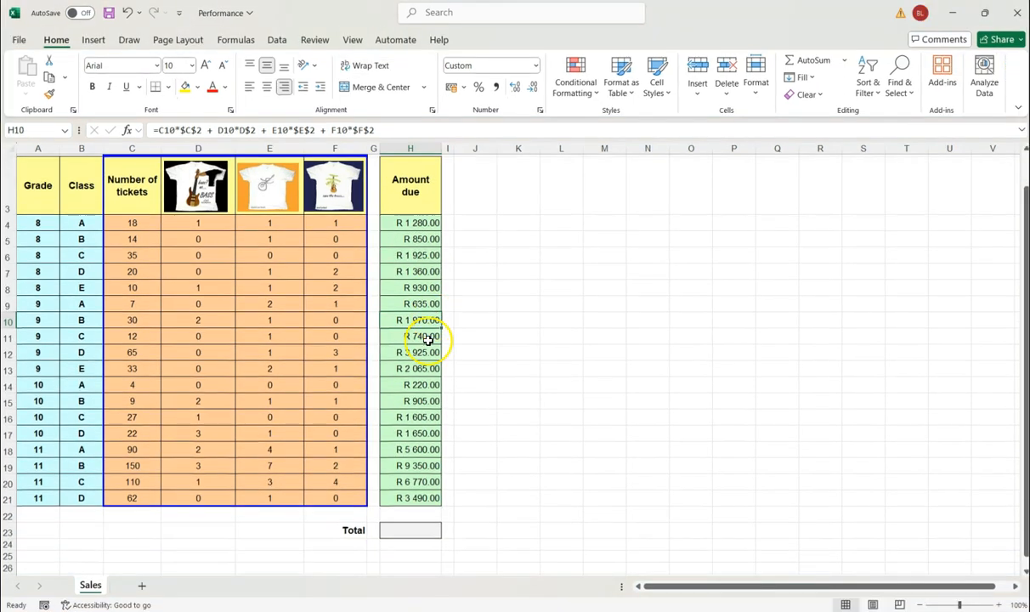
pyautogui.click(403, 533)
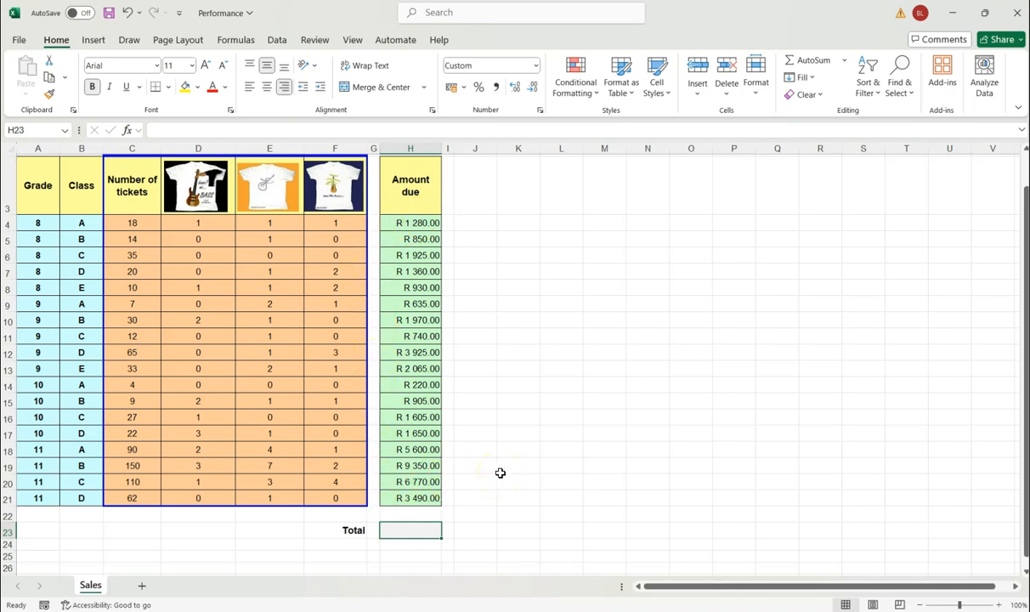
pyautogui.write('=SUM')
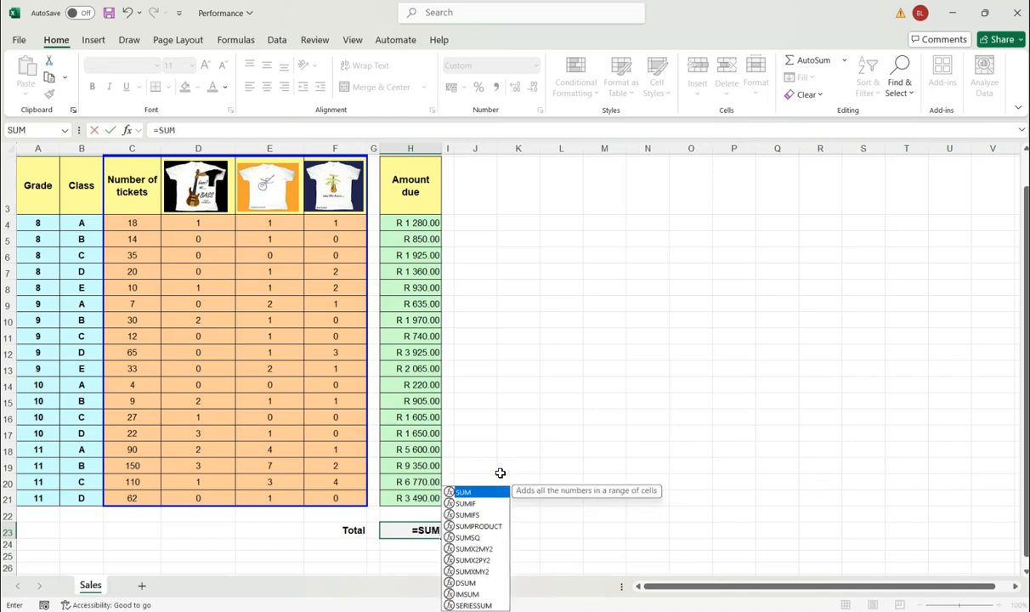
pyautogui.write('(')
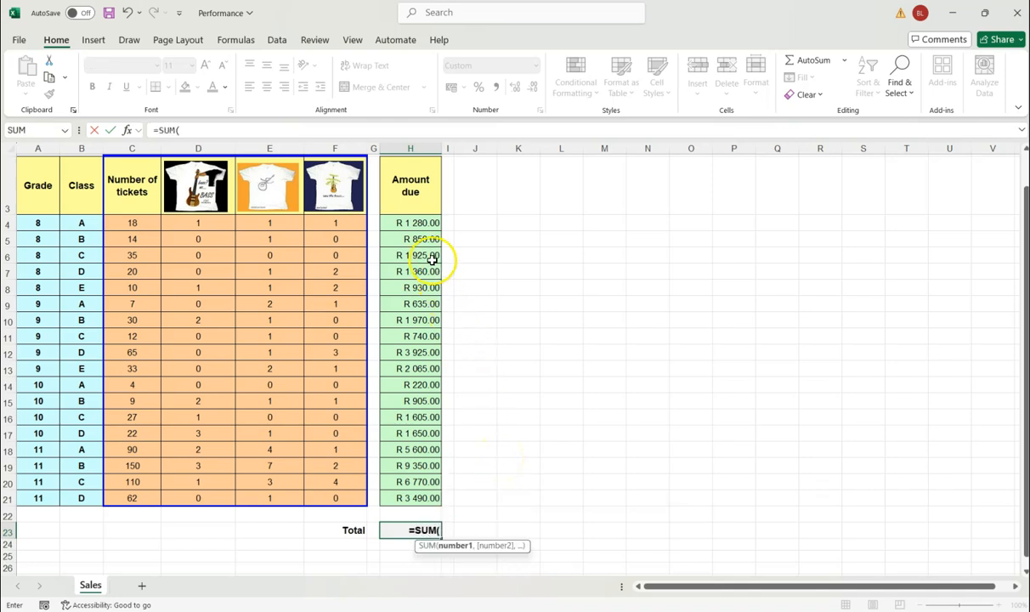
pyautogui.moveTo(414, 222); pyautogui.dragTo(420, 493)
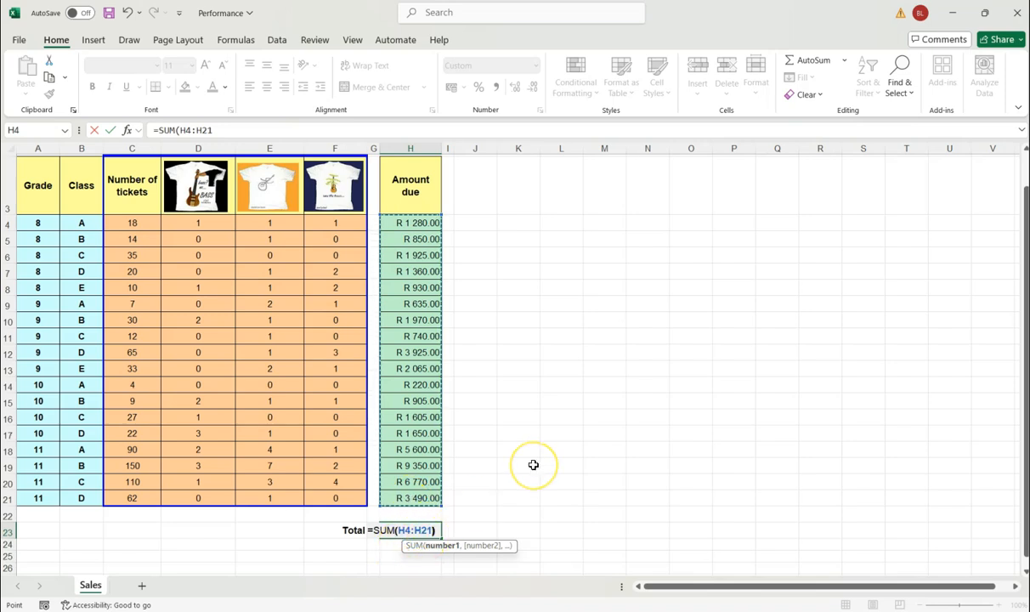
pyautogui.write(')')
pyautogui.press('Return')
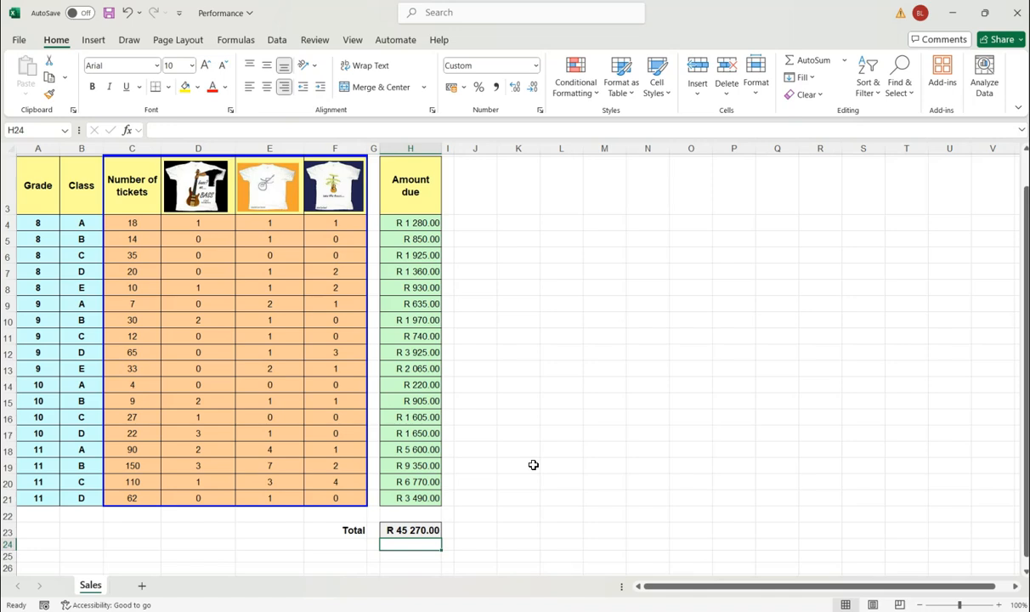
pyautogui.click(414, 529)
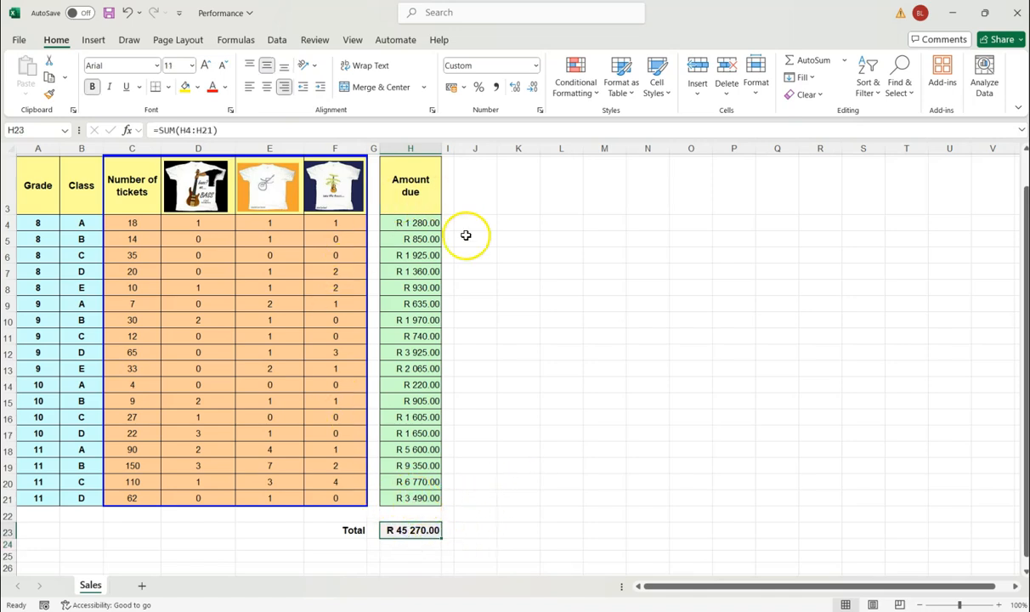
pyautogui.click(409, 223)
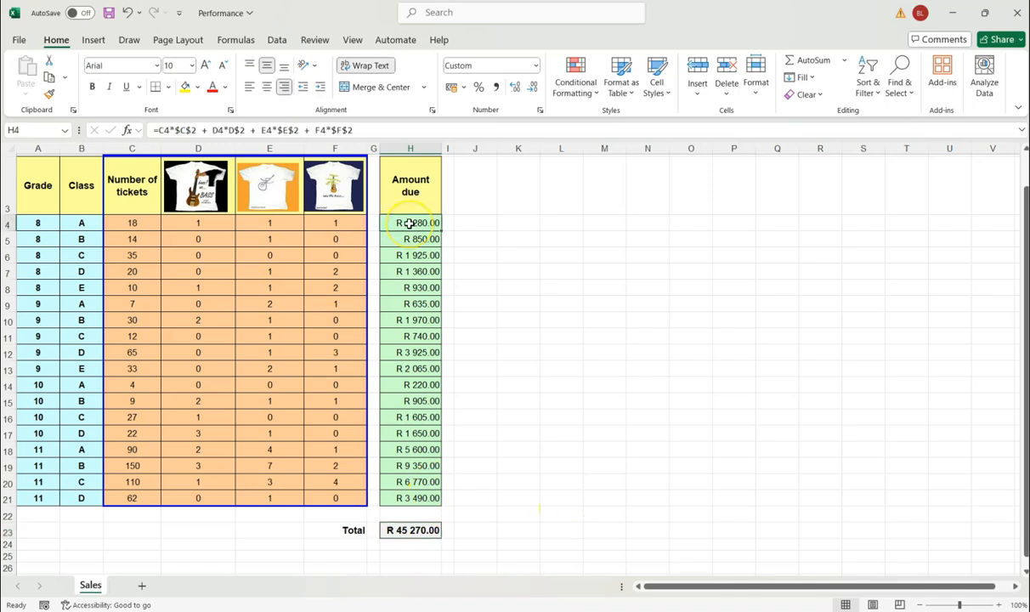